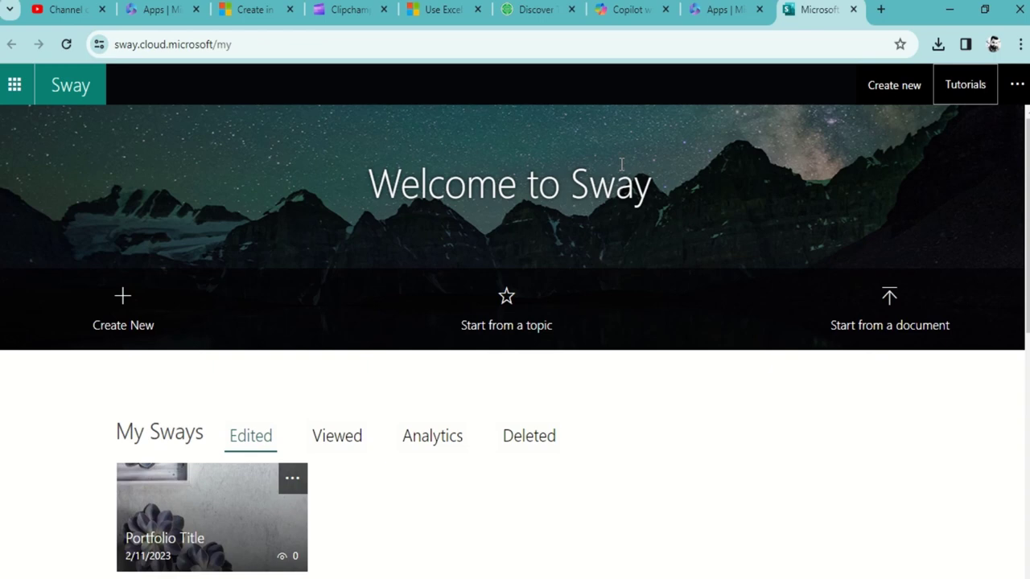
# Step: Scroll down past My Sways to the template row with Internal newsletter and Business presentation
pyautogui.scroll(-2, 621, 164)
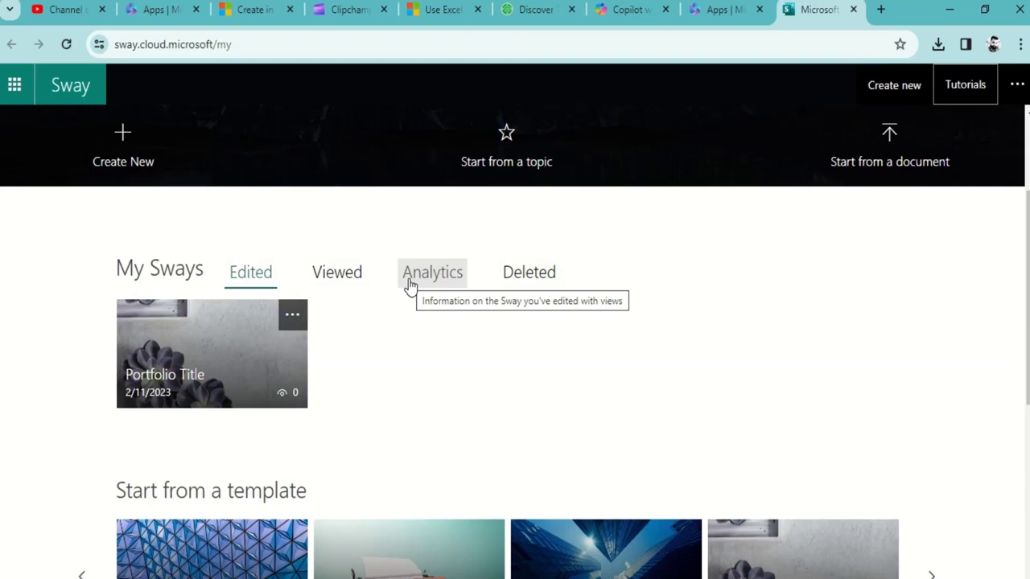
pyautogui.scroll(-2, 415, 285)
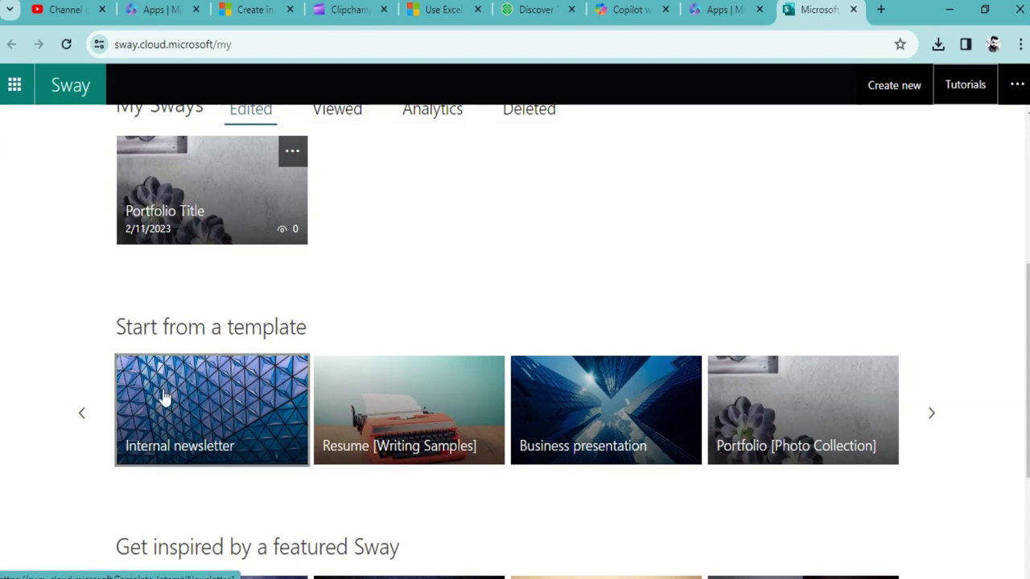
# Step: Page the template carousel to Resume [Artist] and Student report, then return to the Welcome to Sway banner
pyautogui.click(83, 415)
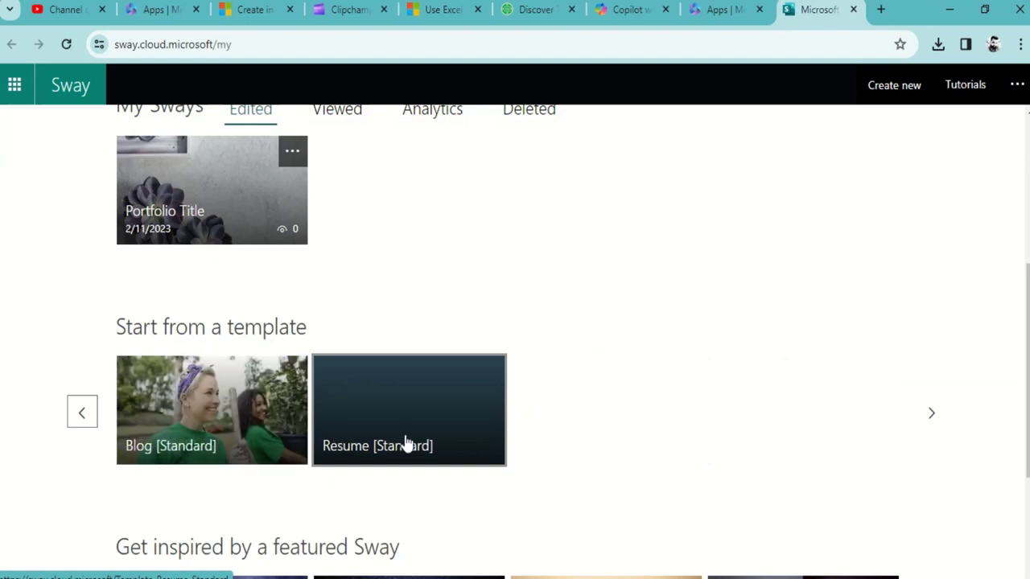
pyautogui.click(69, 411)
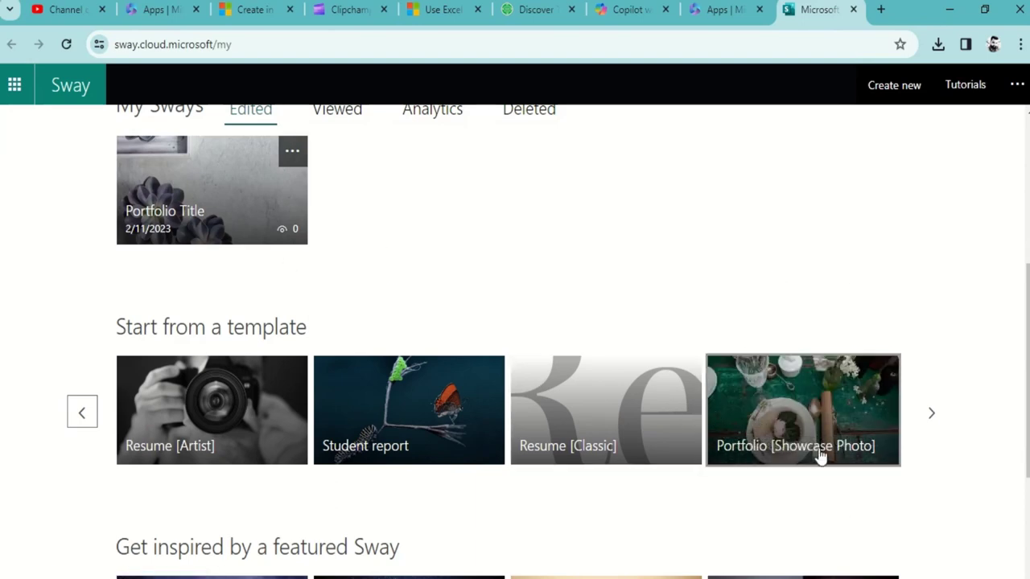
pyautogui.scroll(-2, 807, 397)
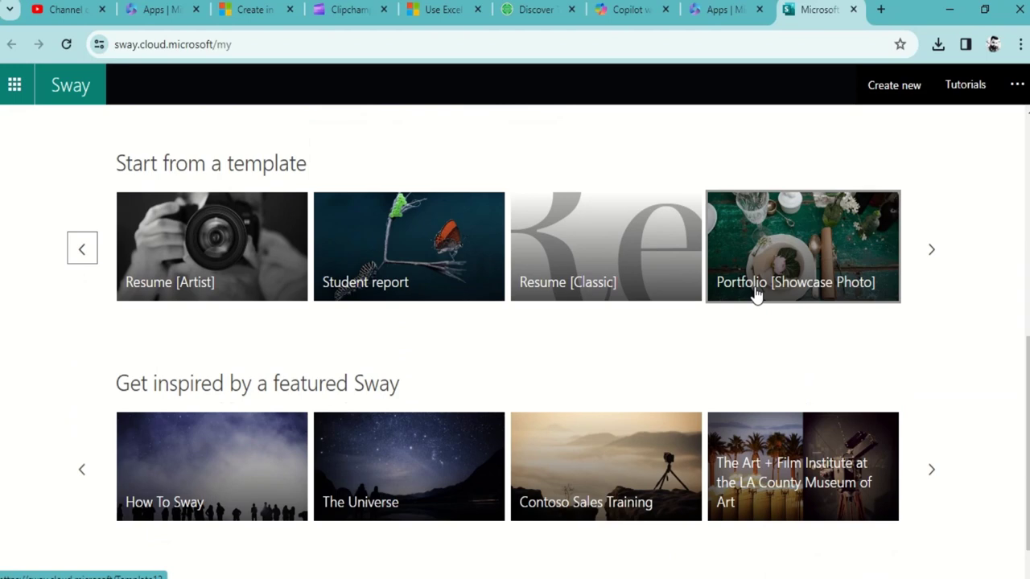
pyautogui.scroll(5, 498, 442)
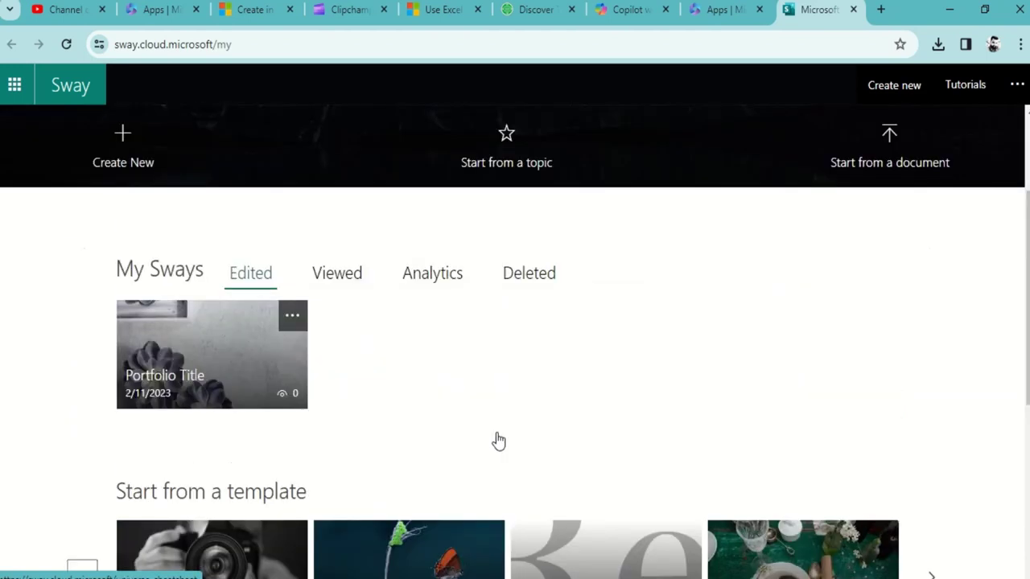
pyautogui.scroll(1, 210, 355)
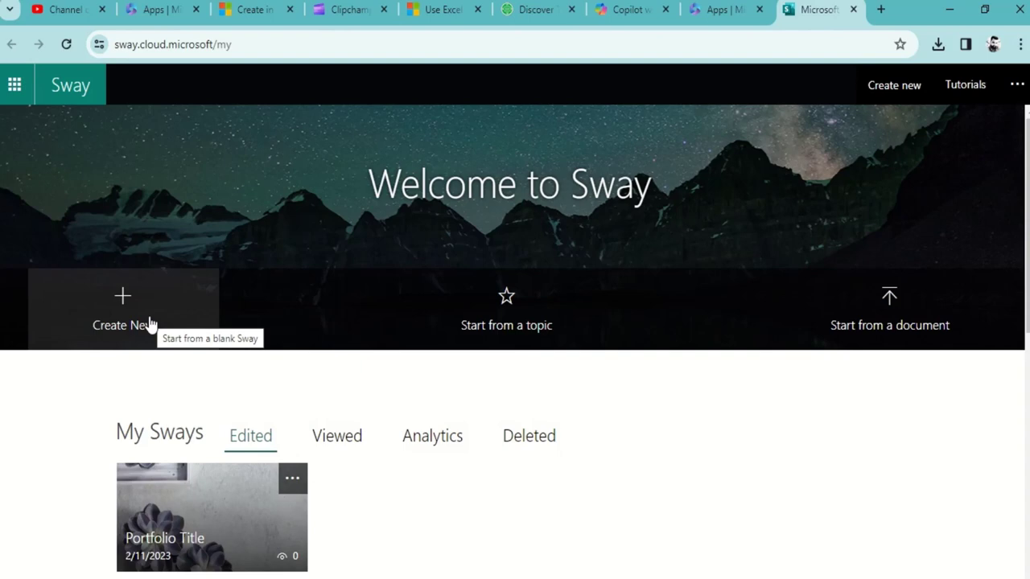
# Step: Review Copilot's employee-trip newsletter outline from Introduction and Trip Details, then return to Sway
pyautogui.click(638, 10)
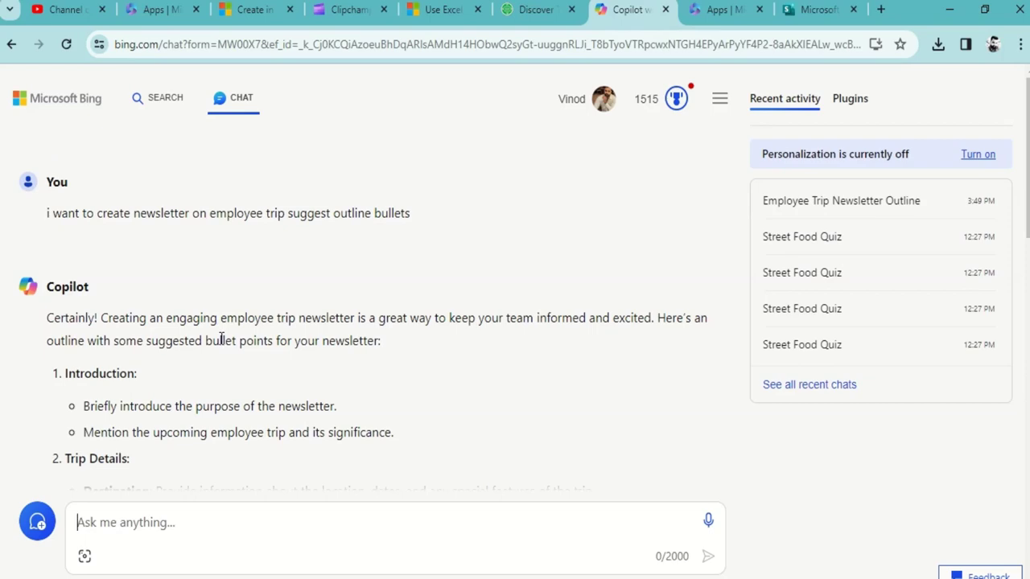
pyautogui.scroll(-2, 221, 339)
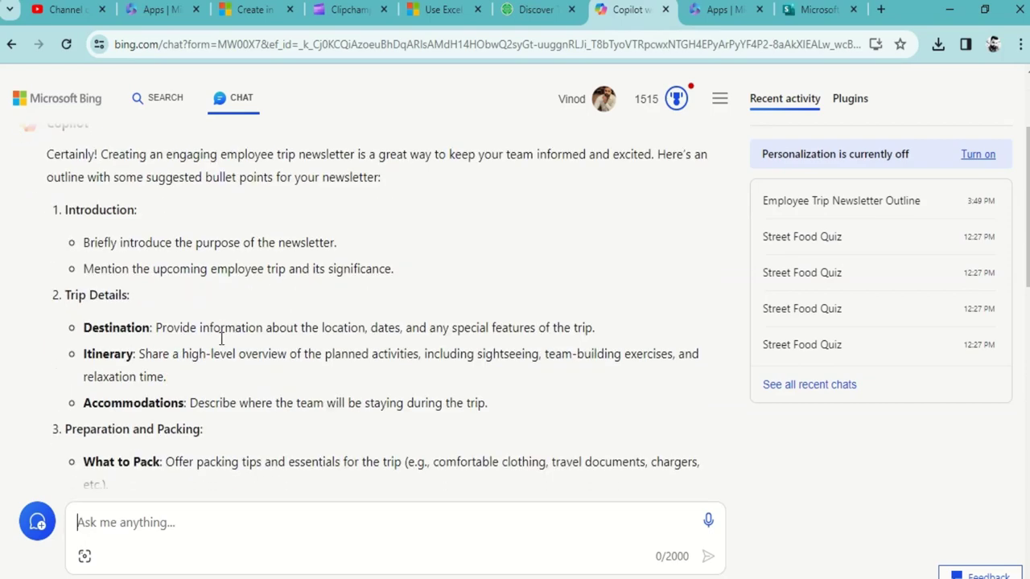
pyautogui.scroll(-3, 221, 337)
pyautogui.scroll(-2, 177, 304)
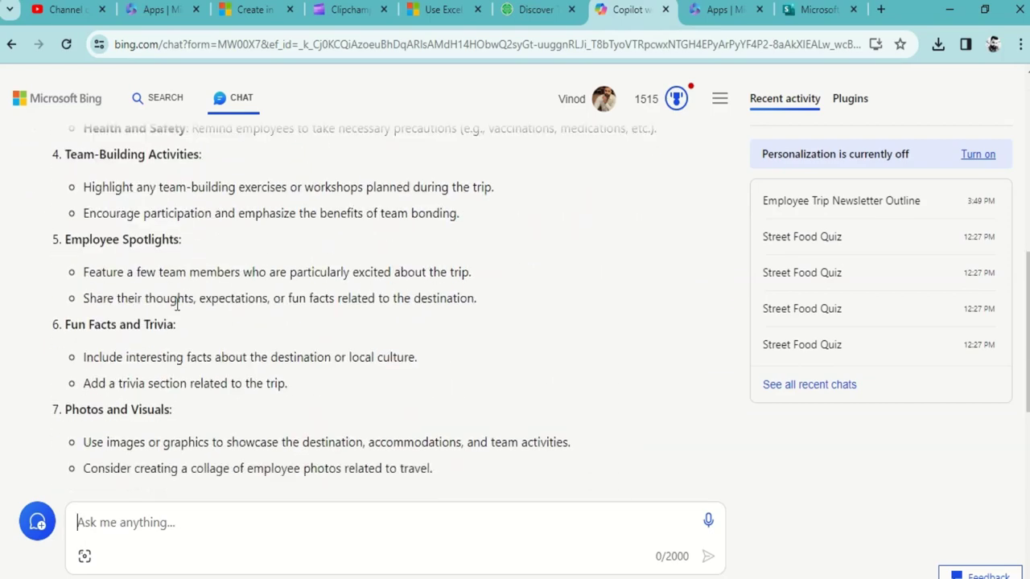
pyautogui.scroll(9, 177, 302)
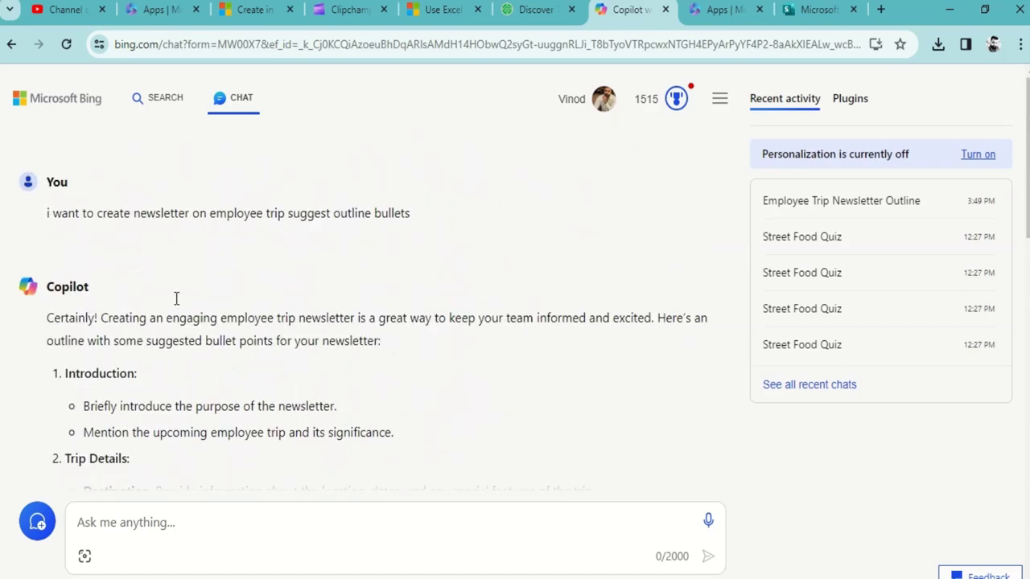
pyautogui.click(793, 10)
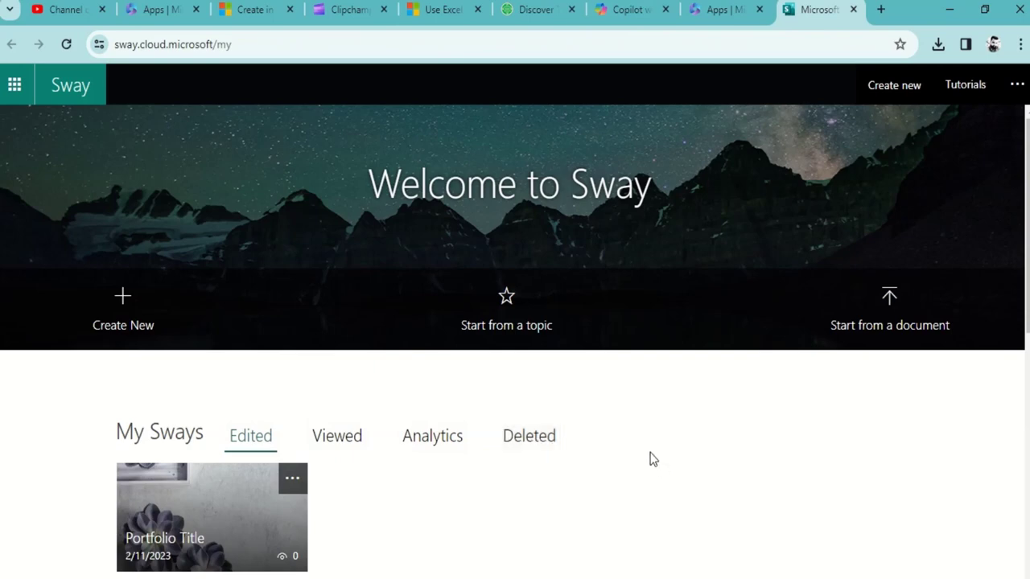
# Step: Show the Viewed list under My Sways, which is still empty
pyautogui.scroll(-2, 653, 459)
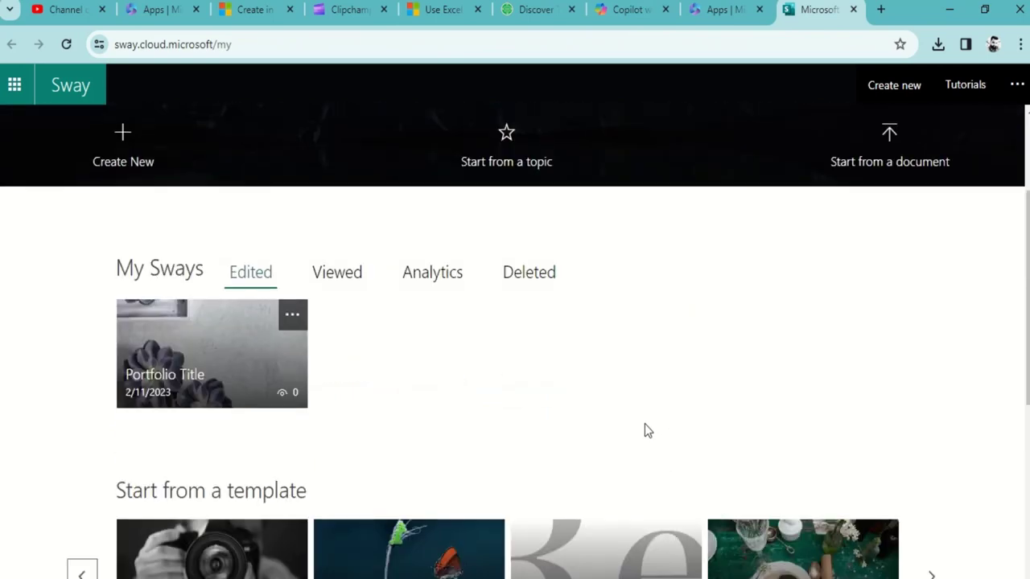
pyautogui.scroll(-5, 644, 431)
pyautogui.scroll(2, 255, 372)
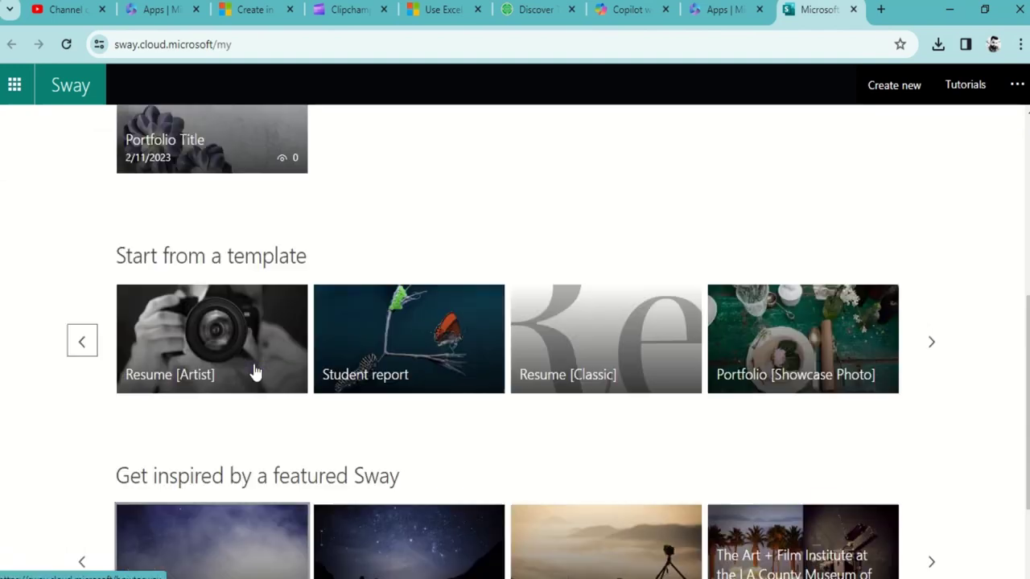
pyautogui.scroll(3, 256, 372)
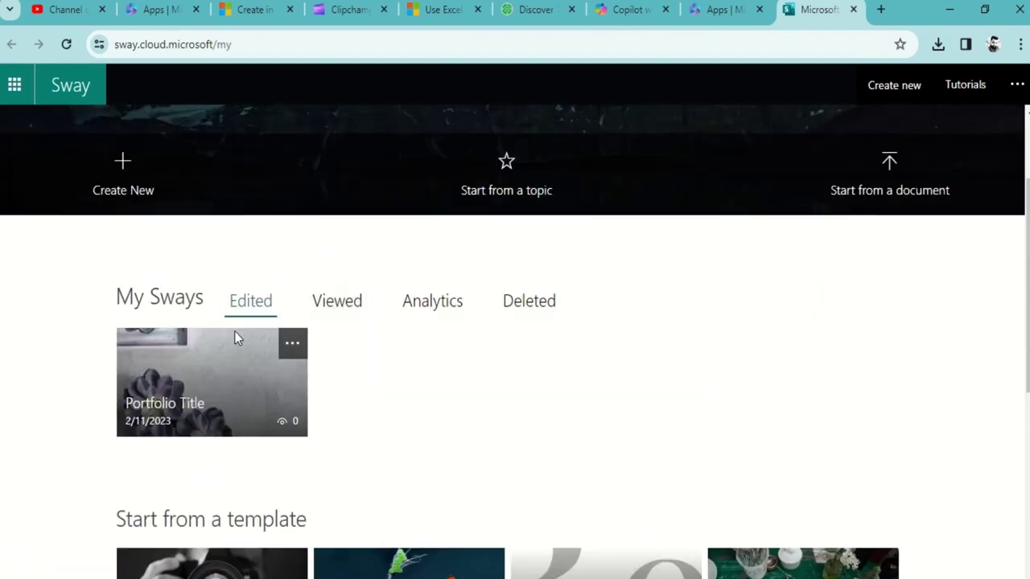
pyautogui.click(342, 303)
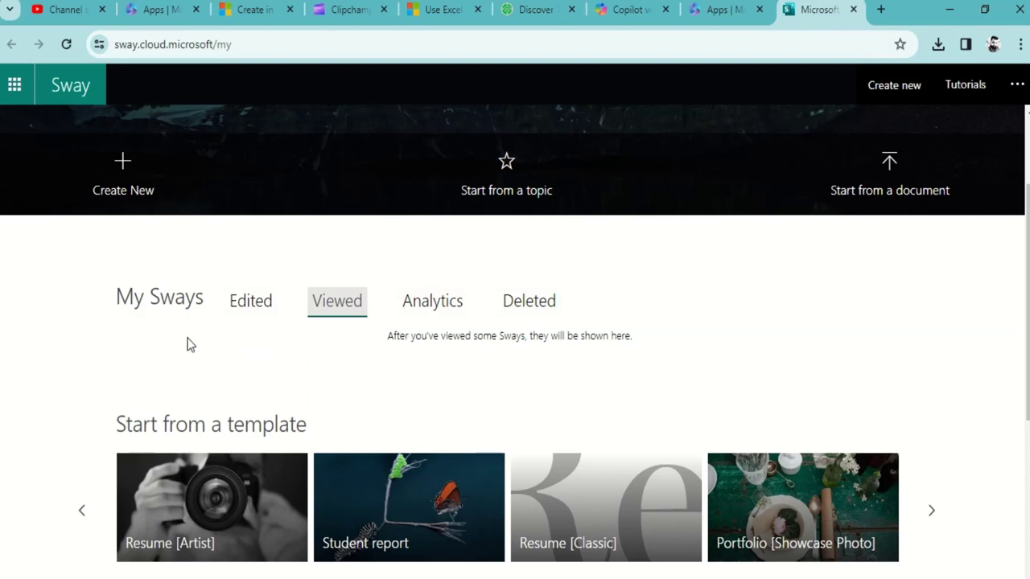
# Step: Check Analytics, then open the Deleted list and highlight the 30-day auto-delete Recycle Bin note
pyautogui.click(431, 307)
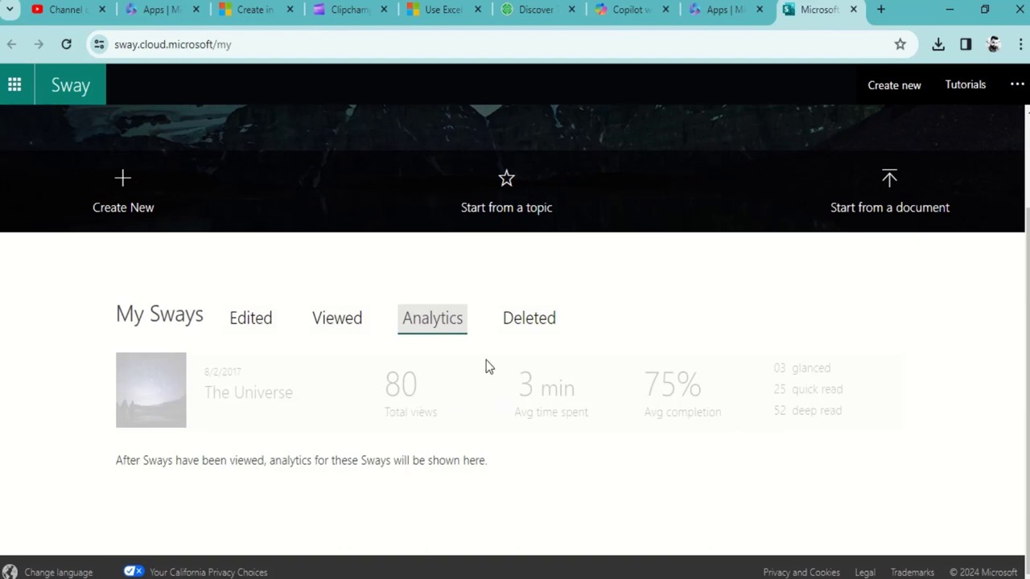
pyautogui.click(513, 330)
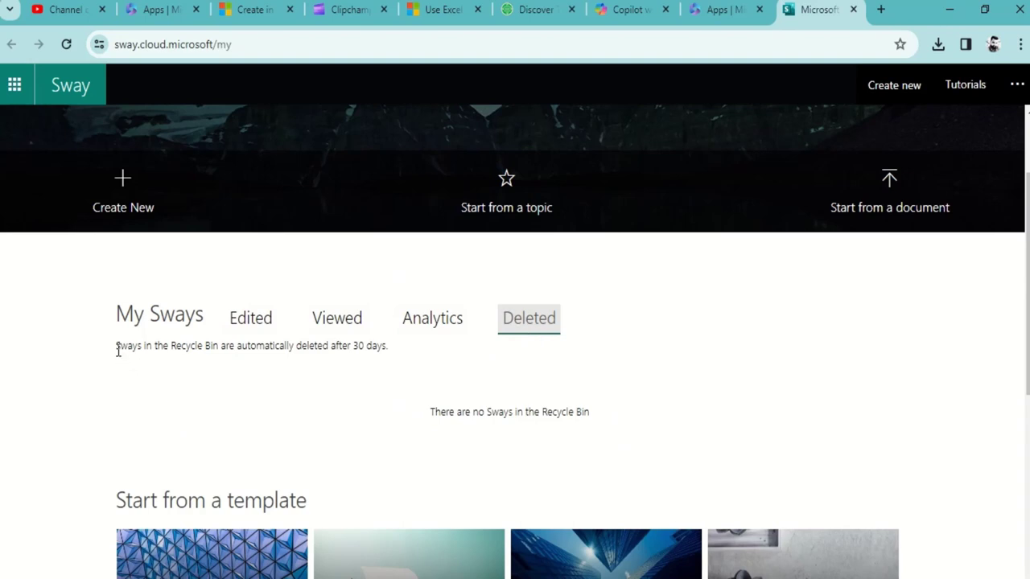
pyautogui.moveTo(117, 349); pyautogui.dragTo(397, 362)
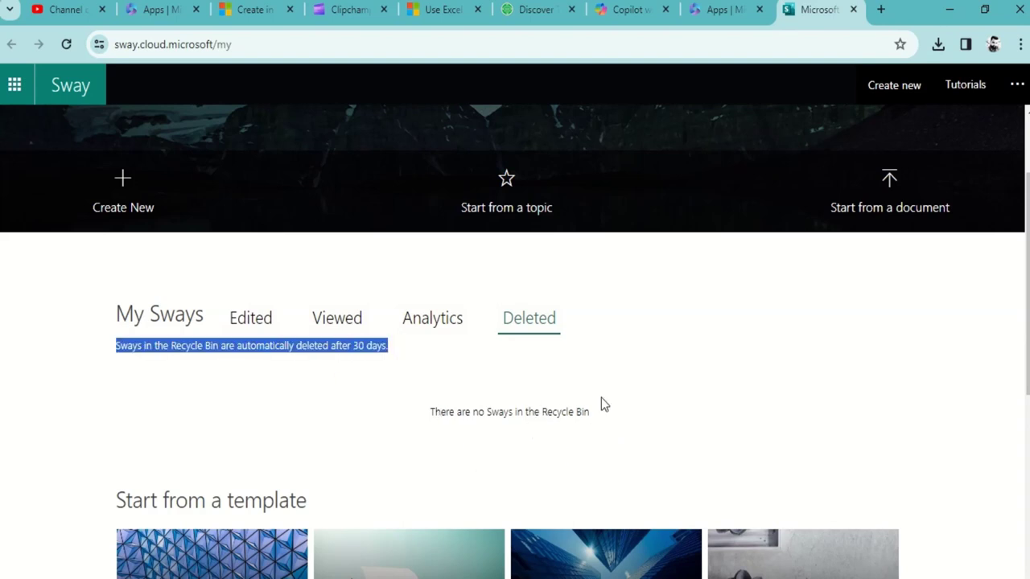
# Step: Choose Start from a topic to bring up the Enter a topic dialog
pyautogui.click(540, 204)
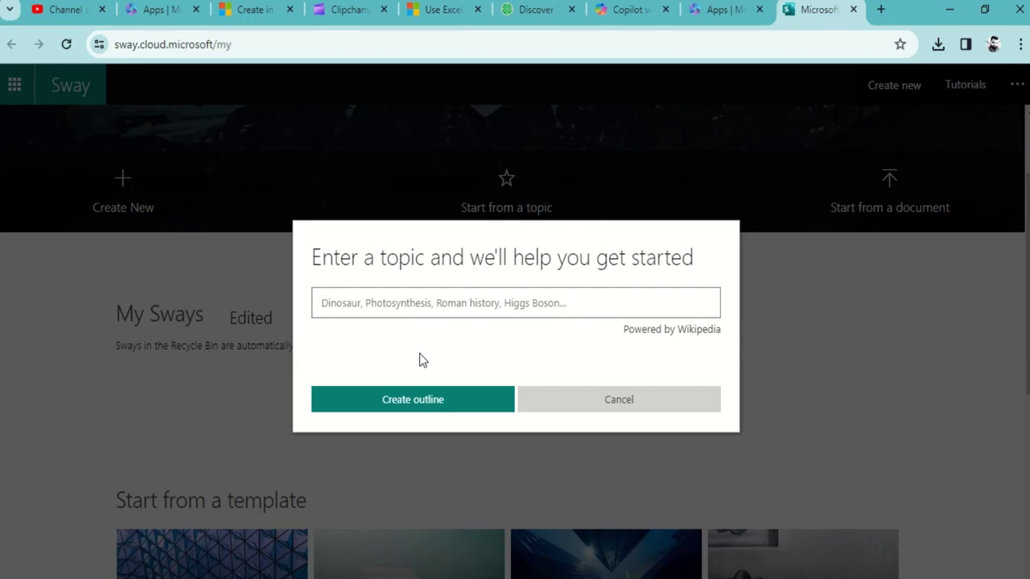
# Step: Read the Copilot outline from Employee Spotlights down to Important Reminders and back
pyautogui.click(621, 16)
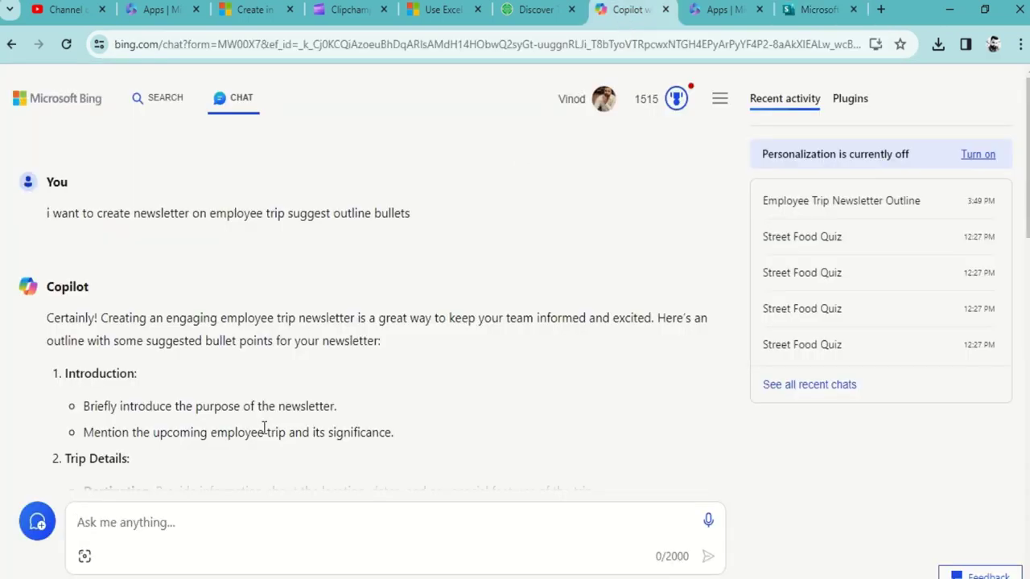
pyautogui.scroll(-2, 269, 427)
pyautogui.scroll(-15, 314, 400)
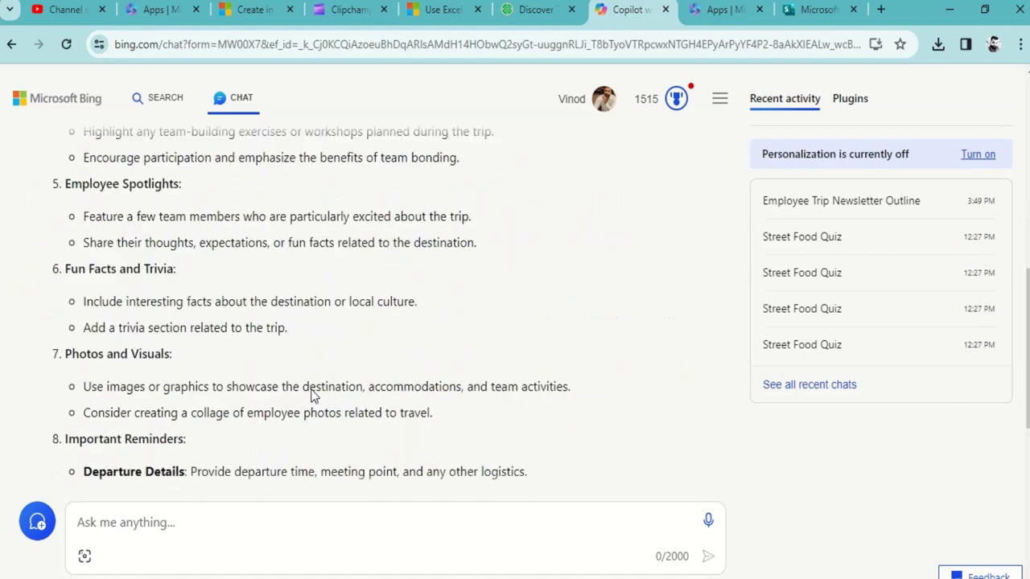
pyautogui.scroll(5, 312, 394)
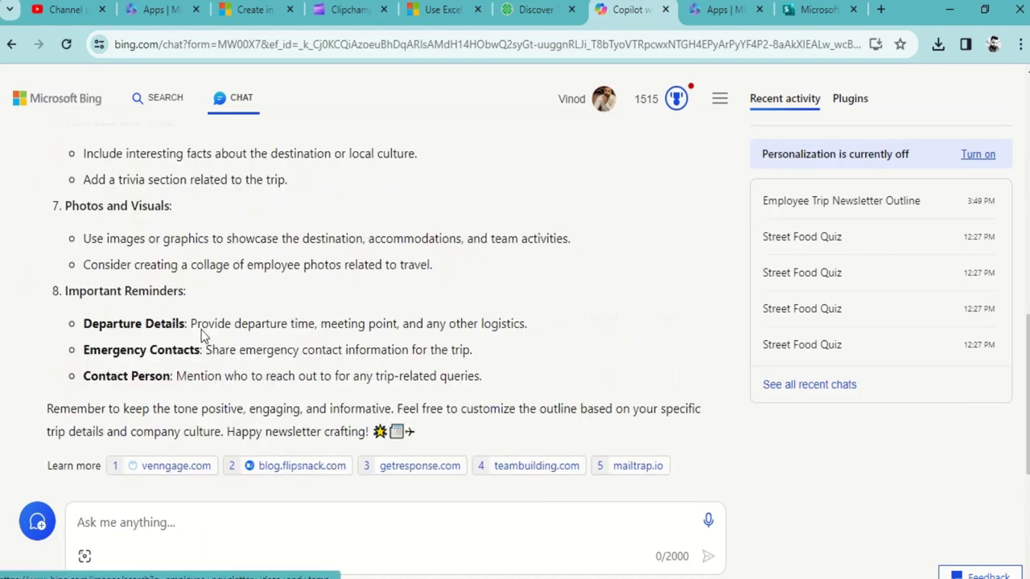
pyautogui.scroll(2, 173, 370)
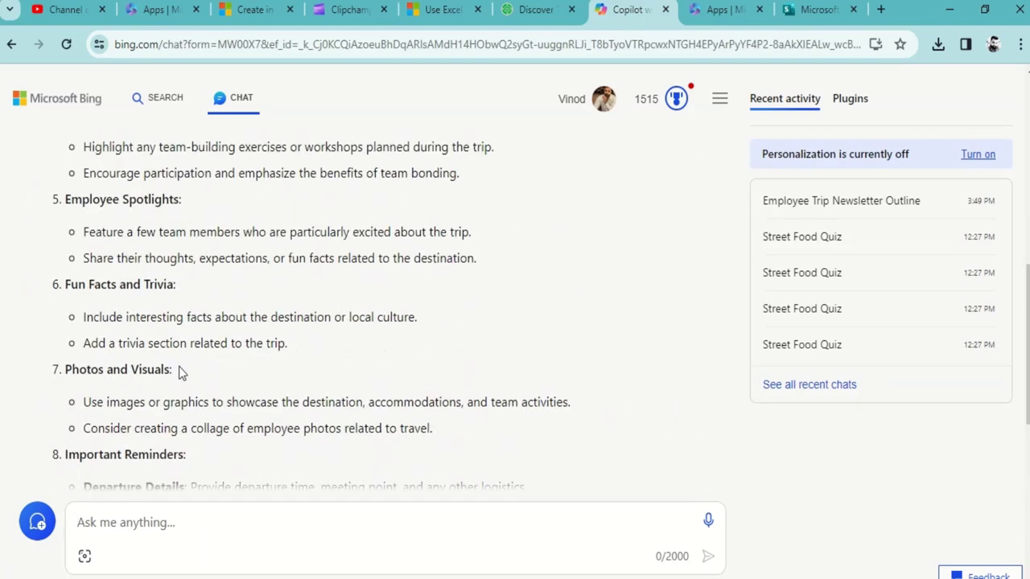
# Step: Cancel the topic dialog and back out of Start from a document, leaving the empty Recycle Bin
pyautogui.click(709, 18)
pyautogui.click(813, 12)
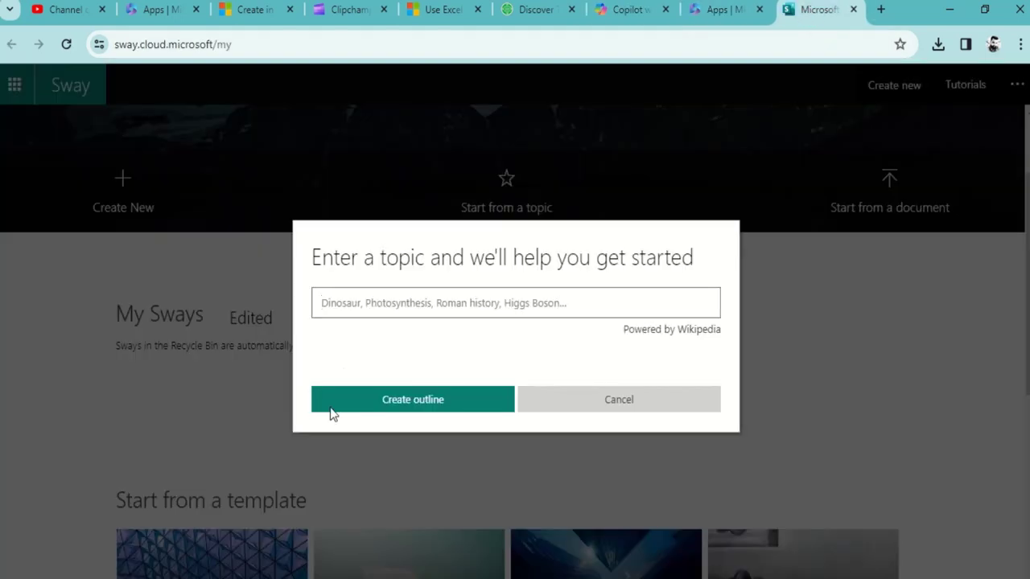
pyautogui.click(616, 415)
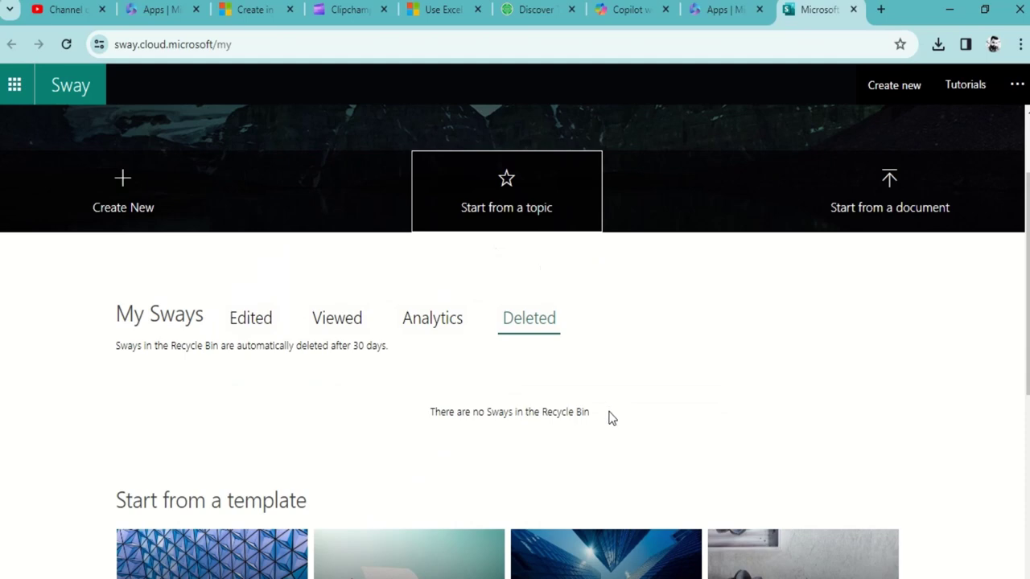
pyautogui.click(831, 188)
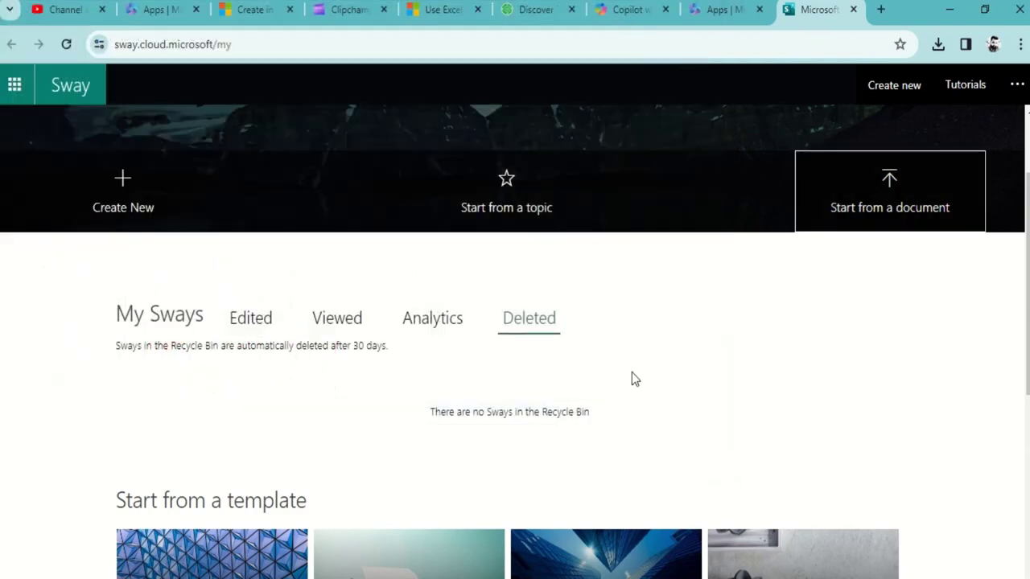
pyautogui.click(695, 447)
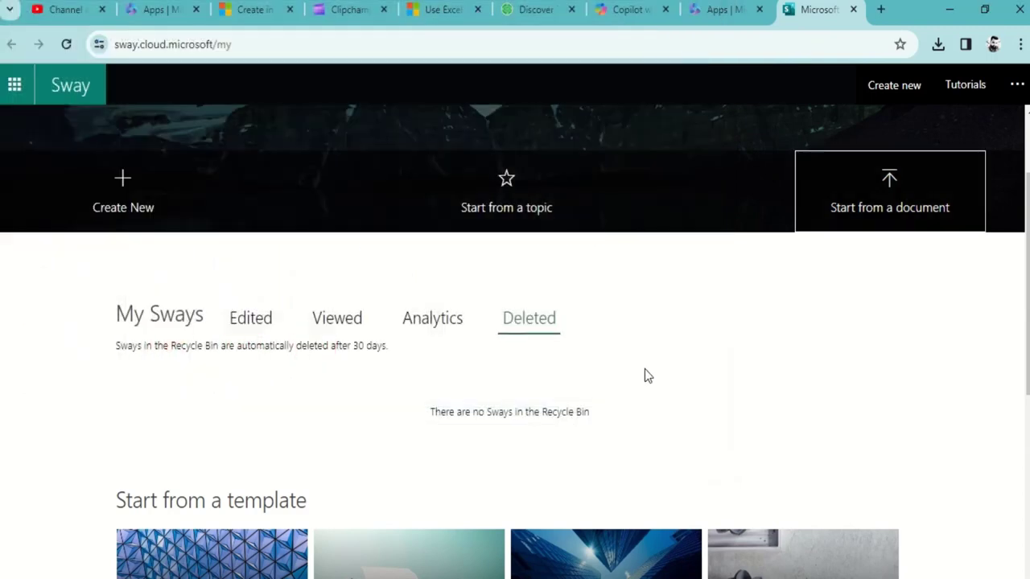